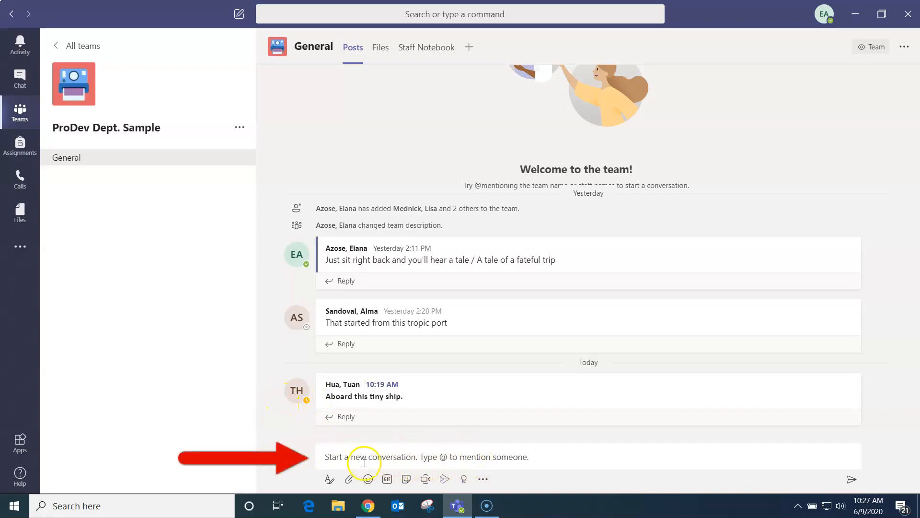
Step: Post a new conversation in the General channel reading "The mate was a mighty sailin' man"
{"action": "left_click", "coordinate": [327, 456]}
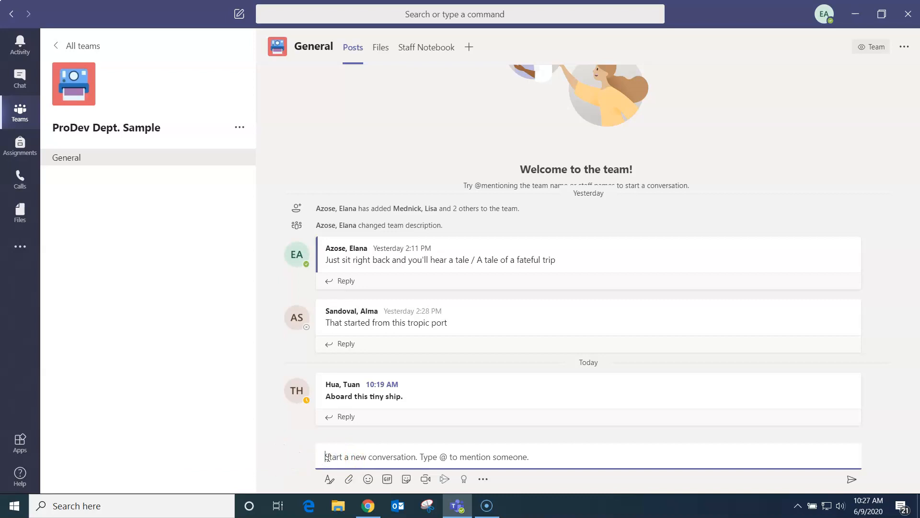
{"action": "type", "text": "The mate was a mighty sailin' man"}
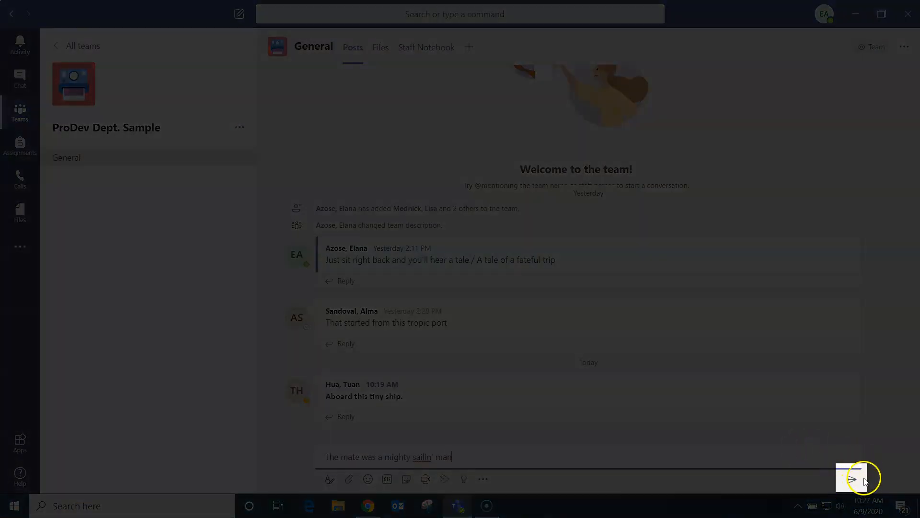
{"action": "left_click", "coordinate": [851, 480]}
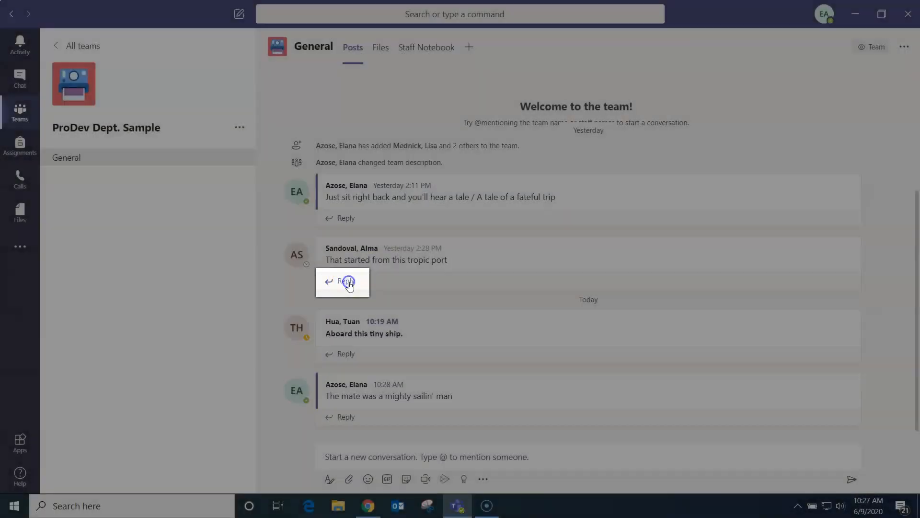
Step: Reply to the "That started from this tropic port" post with "Which tropic port was it?" and send it
{"action": "left_click", "coordinate": [346, 283]}
{"action": "left_click", "coordinate": [338, 286]}
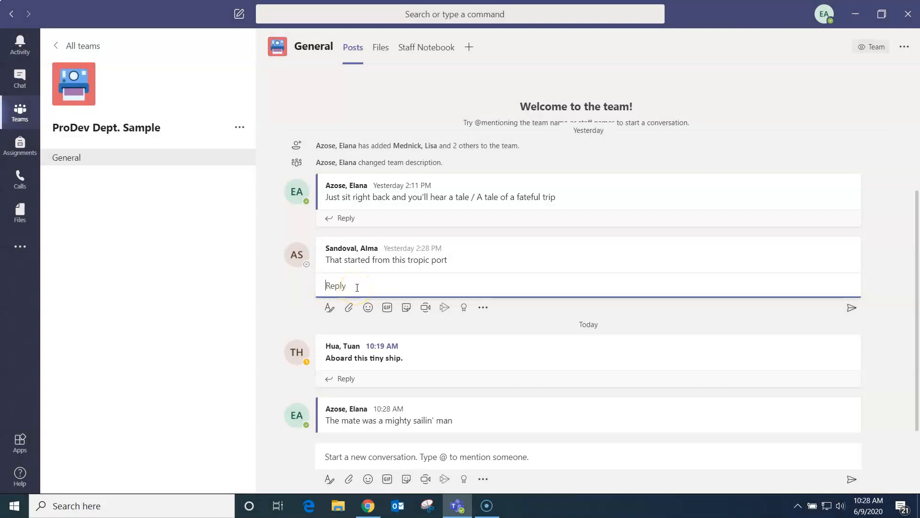
{"action": "mouse_move", "coordinate": [357, 267]}
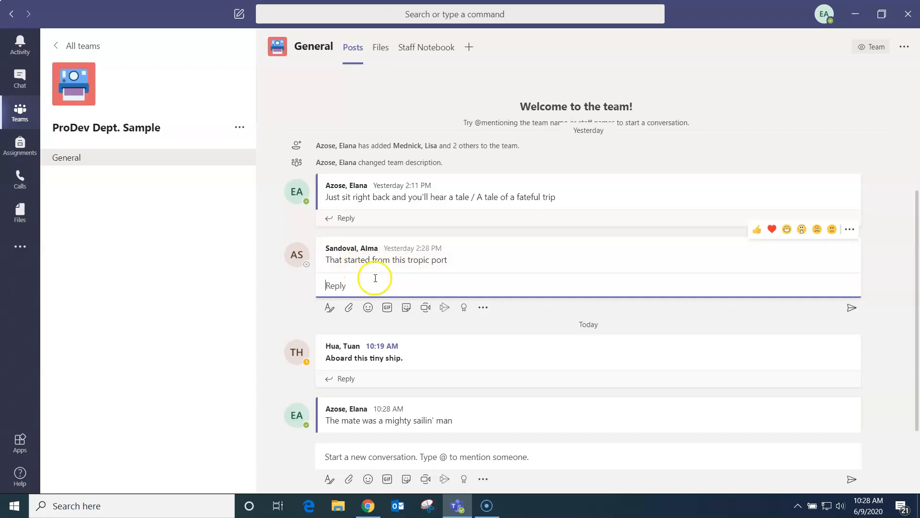
{"action": "type", "text": "Which tropic port was it?"}
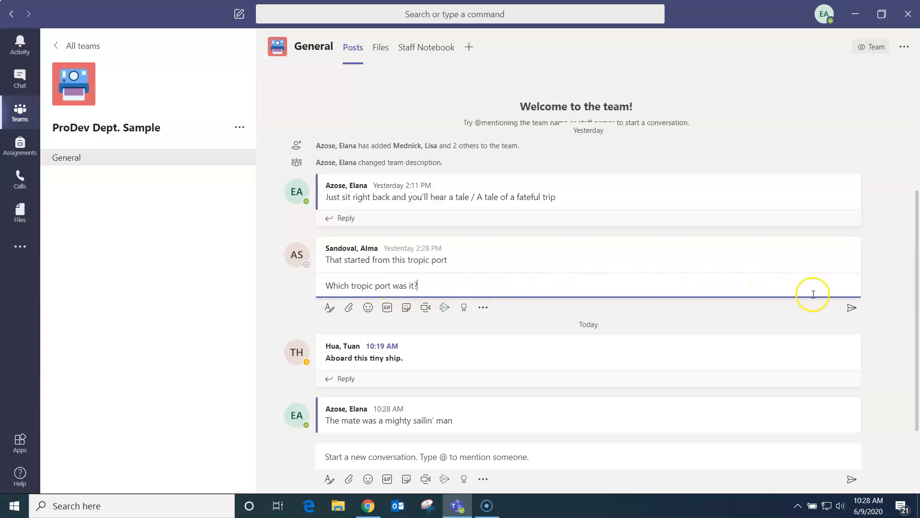
{"action": "left_click", "coordinate": [850, 309]}
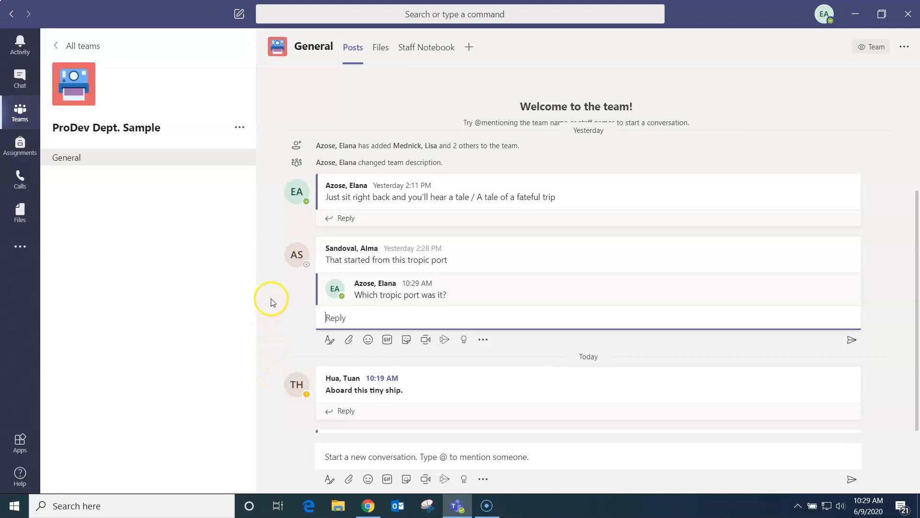
Step: Add a thumbs-up reaction to the "That started from this tropic port" post
{"action": "mouse_move", "coordinate": [387, 247]}
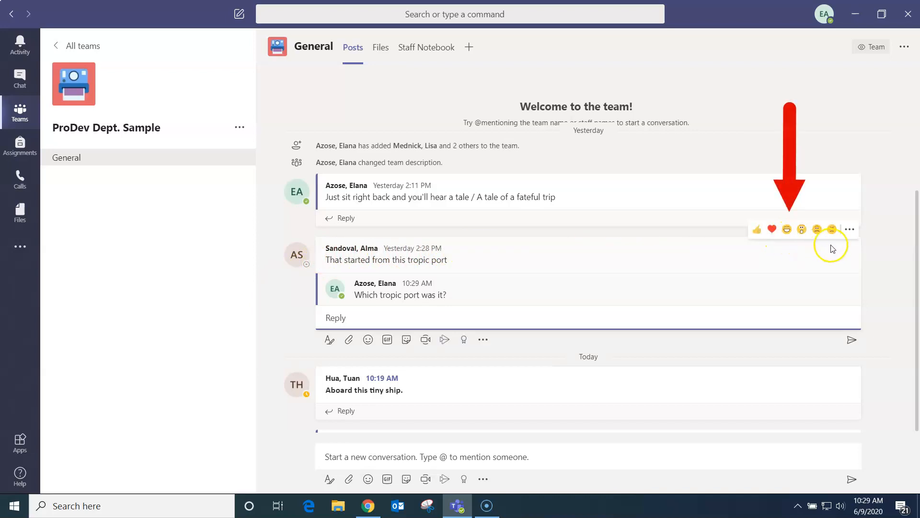
{"action": "left_click", "coordinate": [757, 235]}
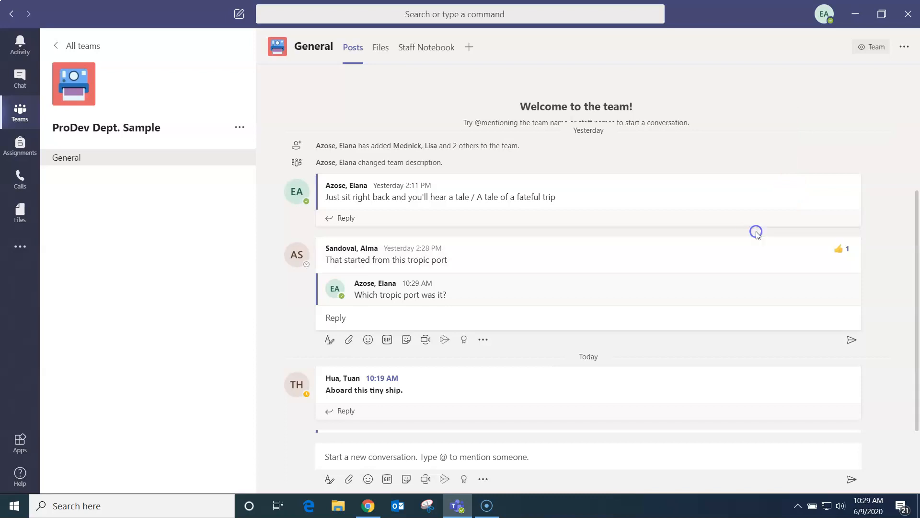
{"action": "left_click", "coordinate": [822, 293]}
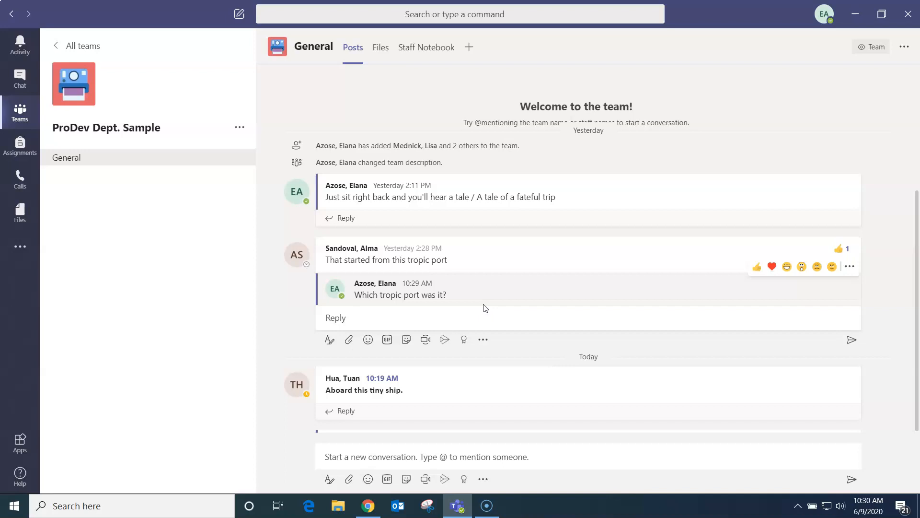
Step: Send a second reply in that thread, "Maybe … knows", mentioning the author of "Aboard this tiny ship." with the mention shortened to the first name
{"action": "left_click", "coordinate": [337, 320]}
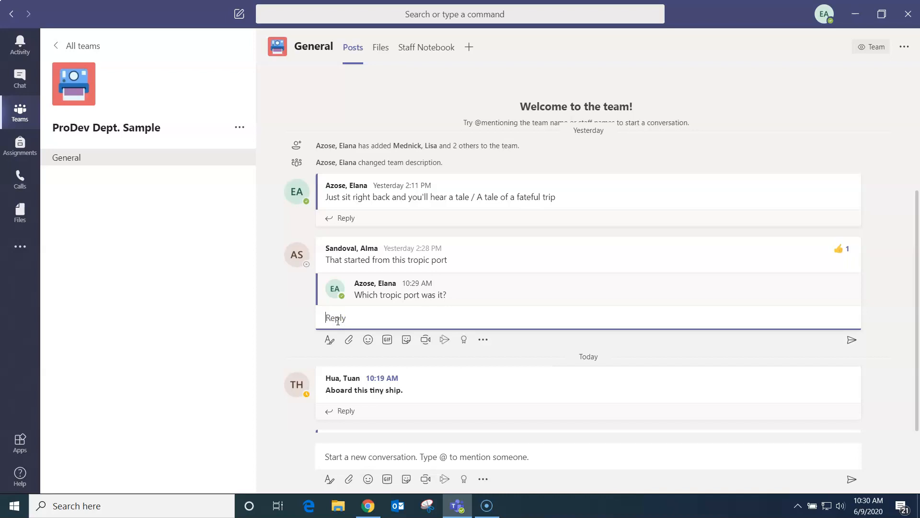
{"action": "type", "text": "Maybe @"}
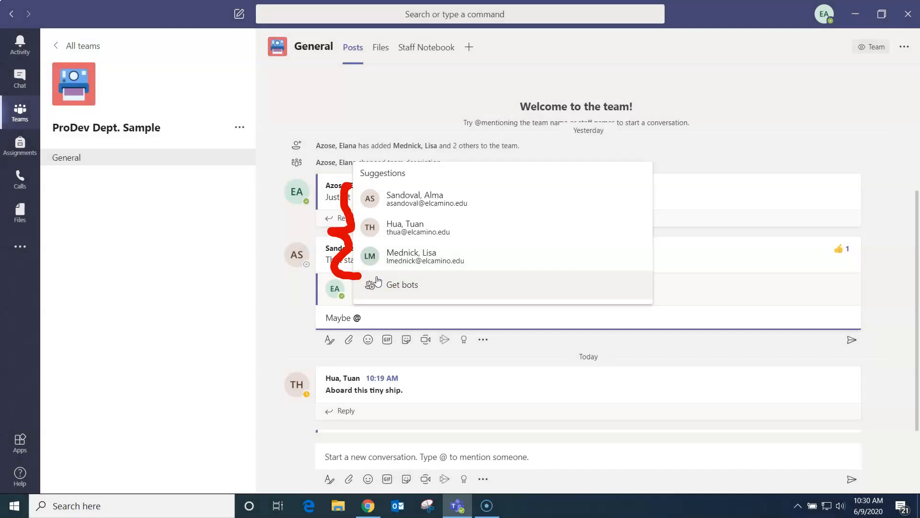
{"action": "left_click", "coordinate": [411, 234]}
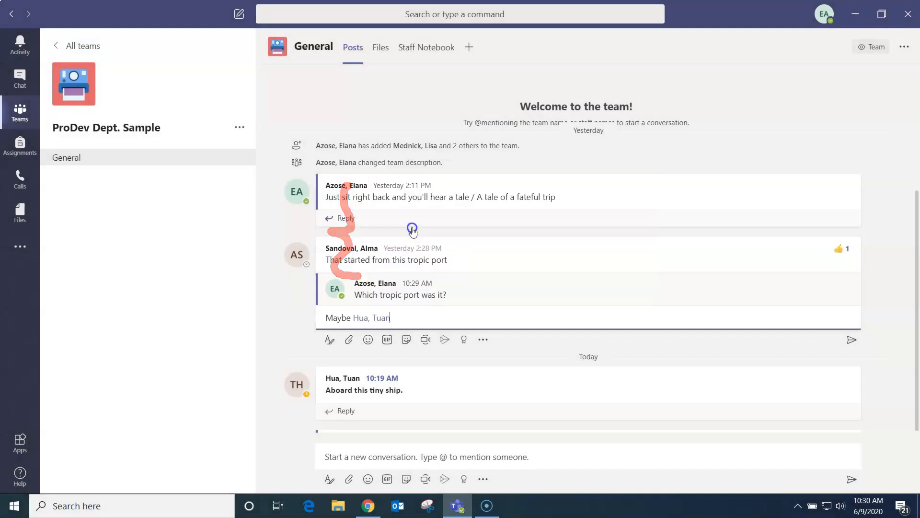
{"action": "type", "text": "knows"}
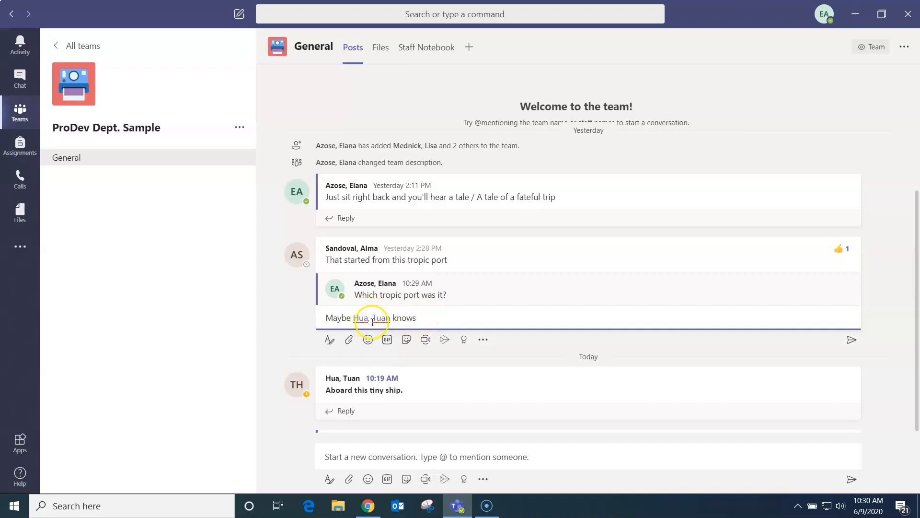
{"action": "key", "text": "BackSpace"}
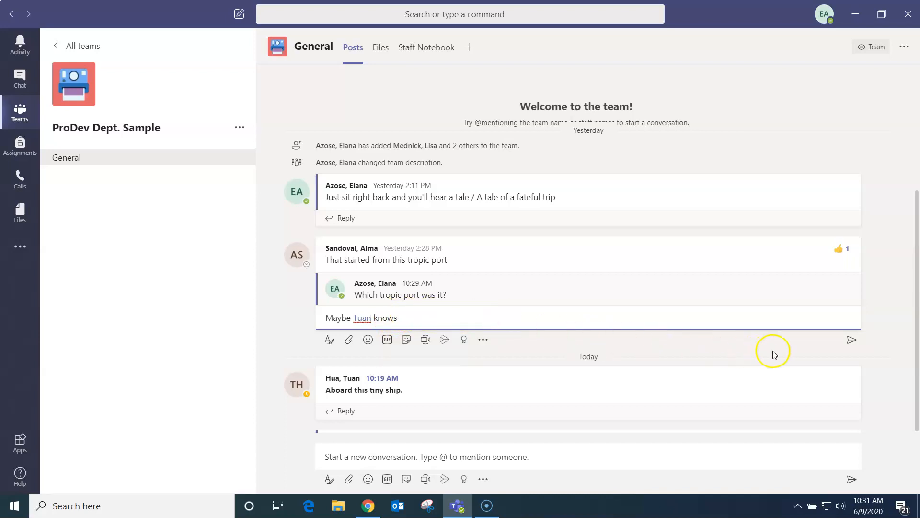
{"action": "left_click", "coordinate": [853, 340]}
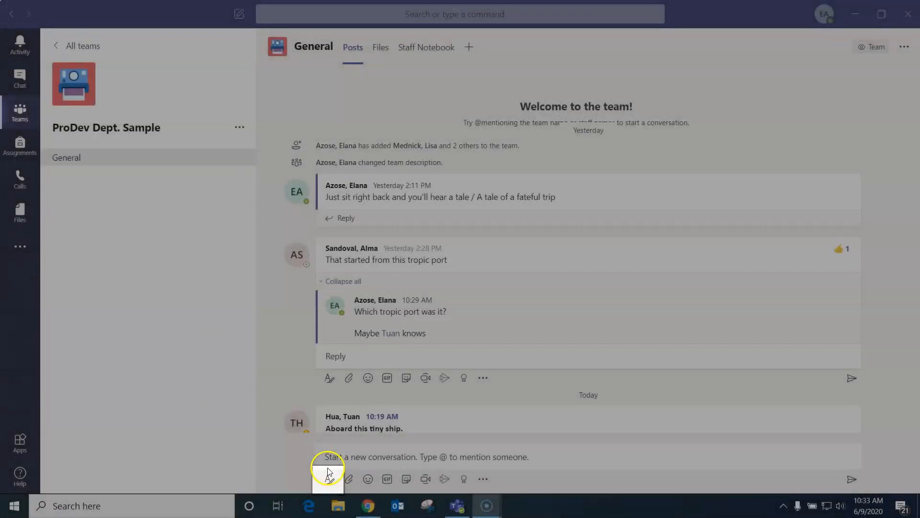
Step: Start a formatted post of the Announcement type with the headline "Important Island Question"
{"action": "left_click", "coordinate": [329, 476]}
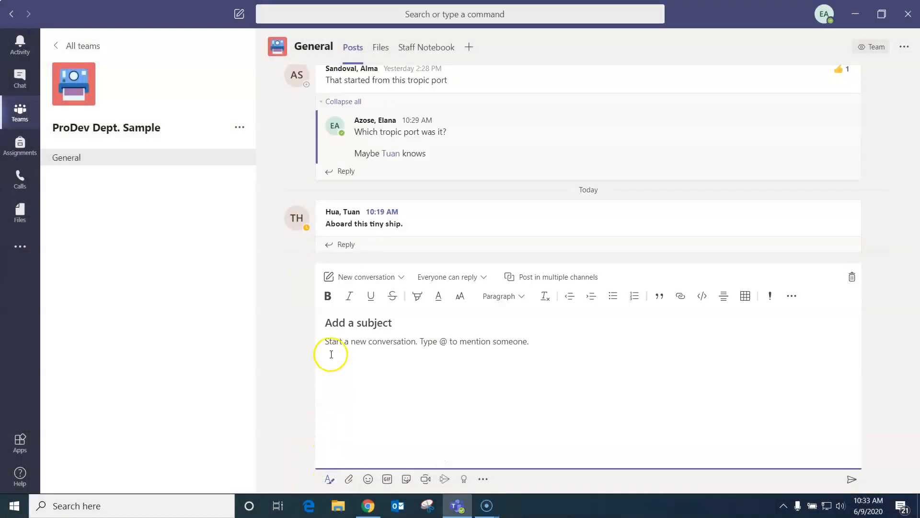
{"action": "left_click", "coordinate": [427, 405]}
{"action": "left_click", "coordinate": [422, 400]}
{"action": "left_click", "coordinate": [401, 278]}
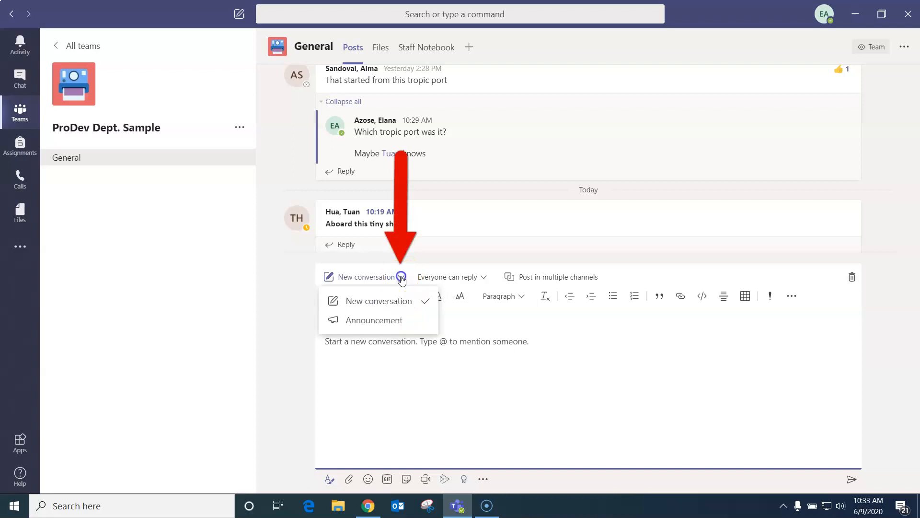
{"action": "left_click", "coordinate": [390, 321]}
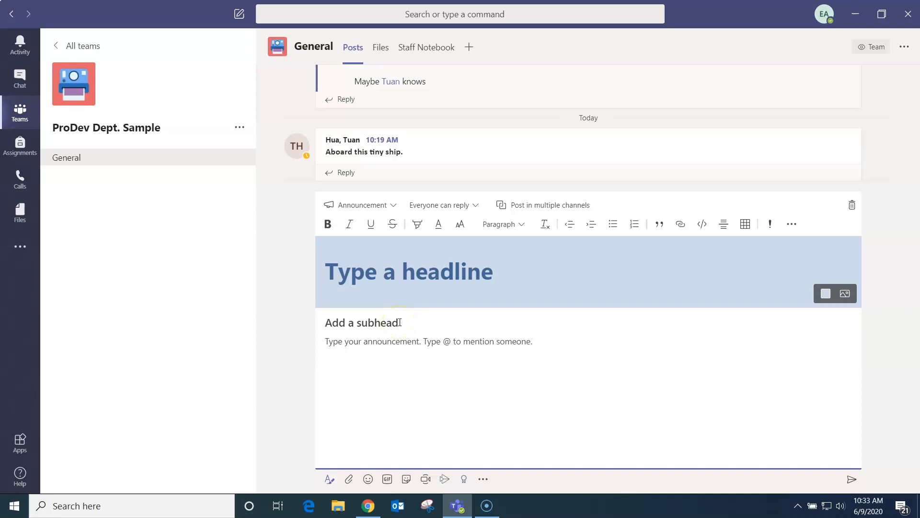
{"action": "type", "text": "Important Island Question"}
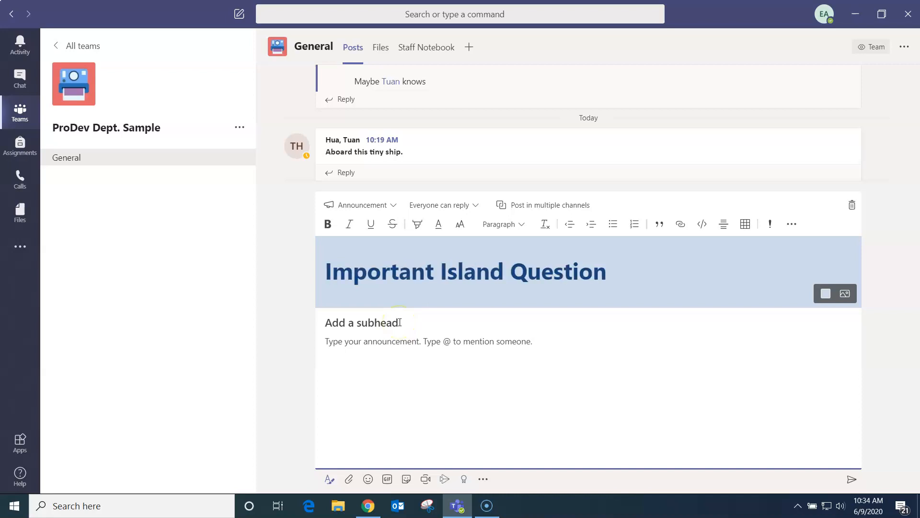
Step: Set the headline background to dark purple, and cover it with the orange chameleon illustration from the General category
{"action": "left_click", "coordinate": [825, 295]}
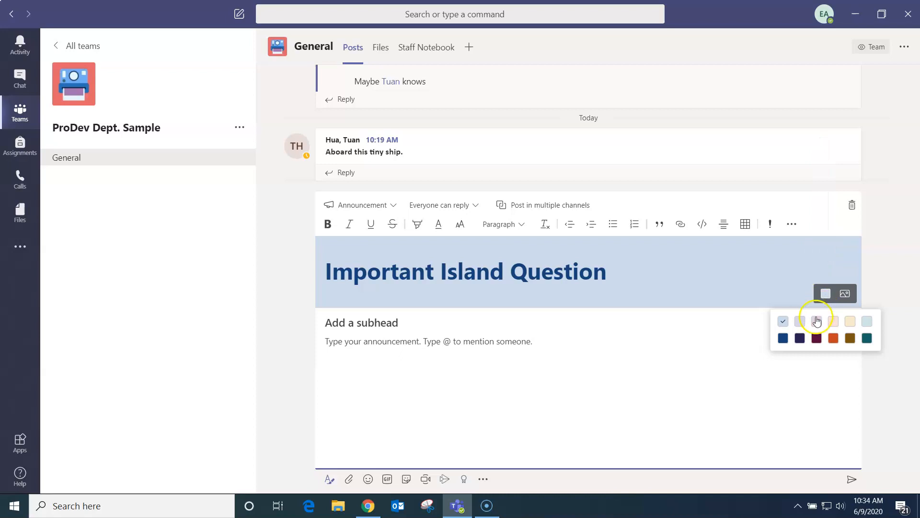
{"action": "left_click", "coordinate": [800, 338]}
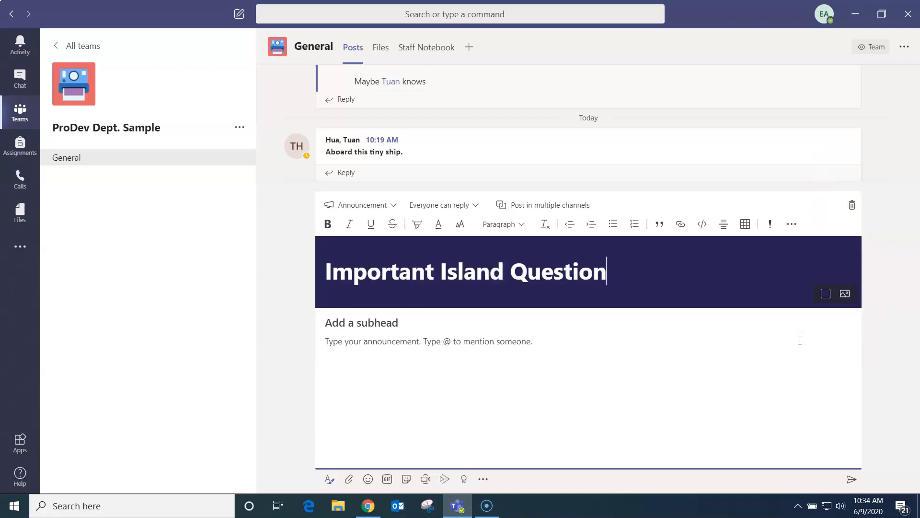
{"action": "left_click", "coordinate": [844, 295]}
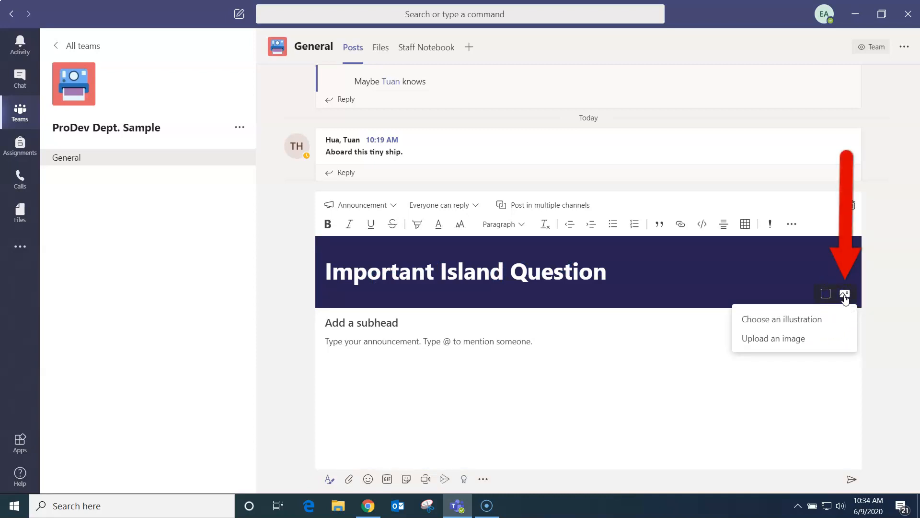
{"action": "left_click", "coordinate": [795, 319]}
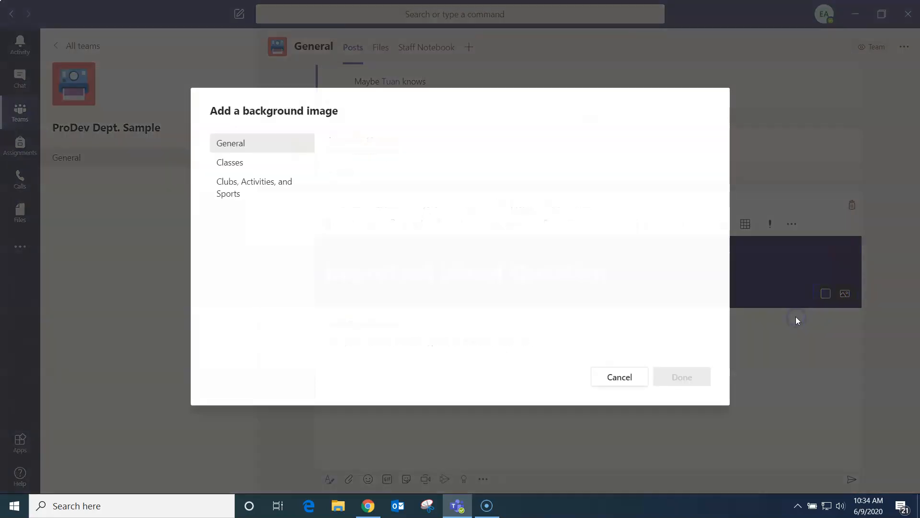
{"action": "scroll", "coordinate": [577, 184], "scroll_direction": "down", "scroll_amount": 1}
{"action": "scroll", "coordinate": [578, 185], "scroll_direction": "down", "scroll_amount": 1}
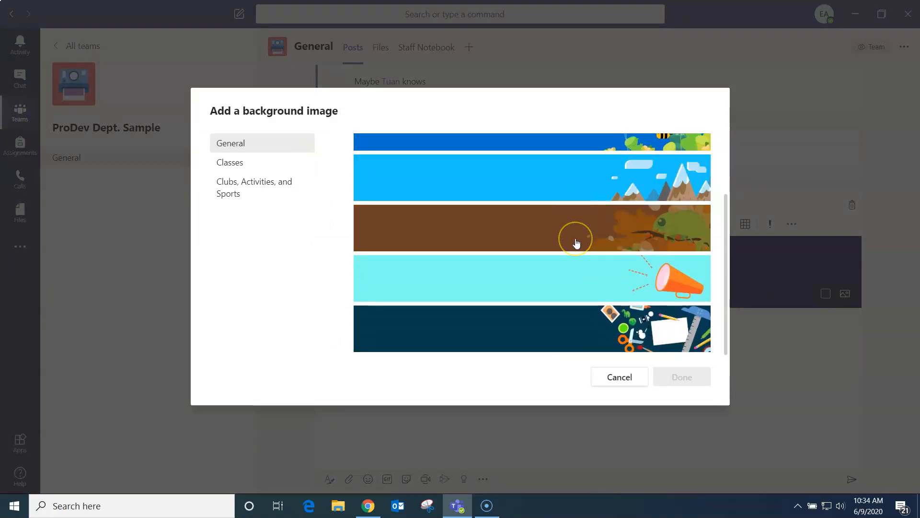
{"action": "left_click", "coordinate": [641, 230]}
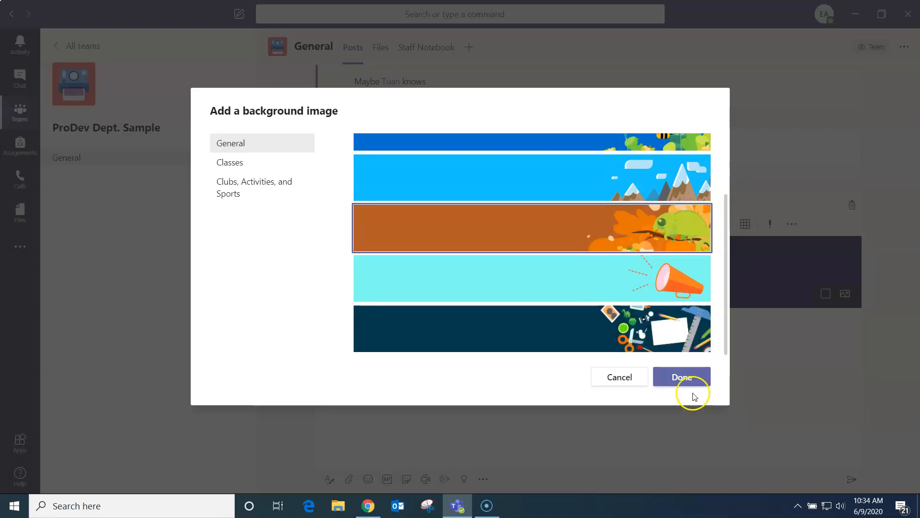
{"action": "left_click", "coordinate": [680, 376]}
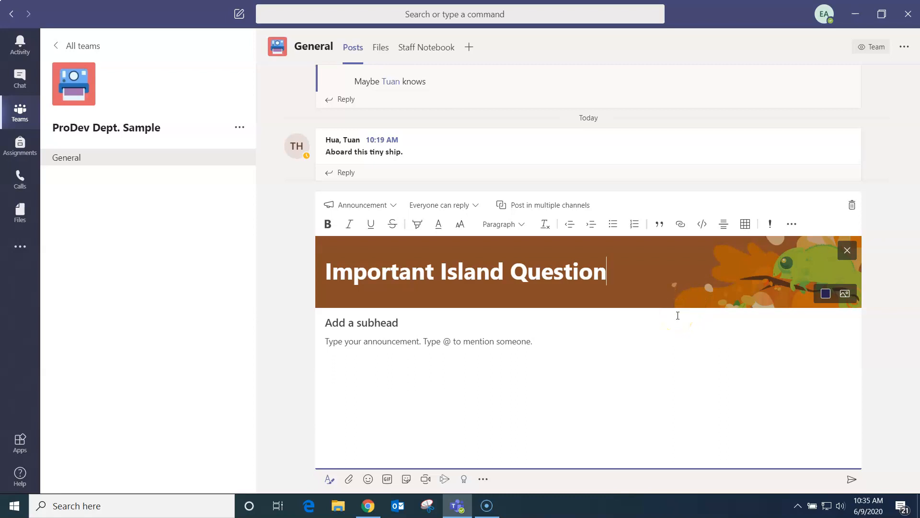
Step: Enter the body "Who is your favorite Castaway?" followed by separate lines Gilligan, The Skipper, Mary Ann, Ginger, The Professor, Mr. Howell and Mrs. Howell
{"action": "left_click", "coordinate": [569, 342]}
{"action": "type", "text": "Who is your favorite Castaway?  Gilligan The Skipper Mary Ann Ginger The Professor Mr. Howell Mrs. Howell"}
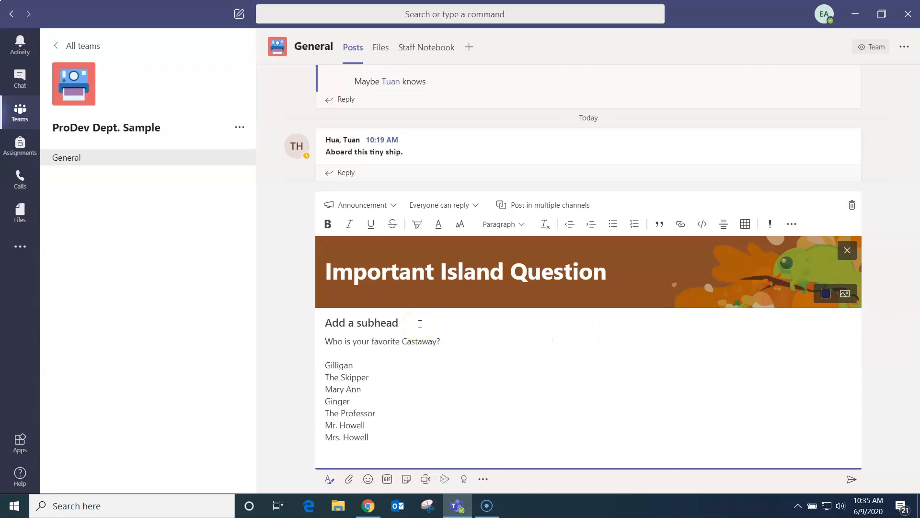
Step: Make the word "Castaway" bold in the question and turn the seven character names into a bulleted list
{"action": "double_click", "coordinate": [422, 341]}
{"action": "left_click", "coordinate": [328, 224]}
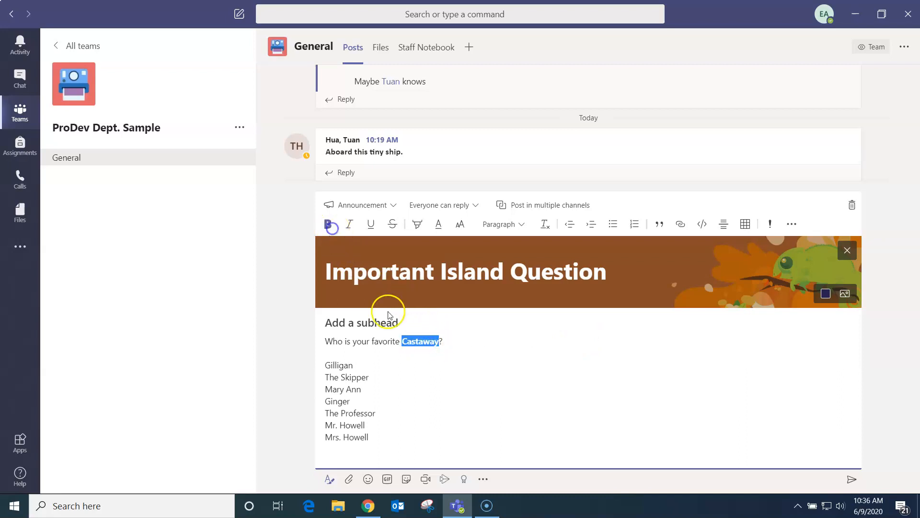
{"action": "left_click_drag", "start_coordinate": [369, 438], "coordinate": [324, 364]}
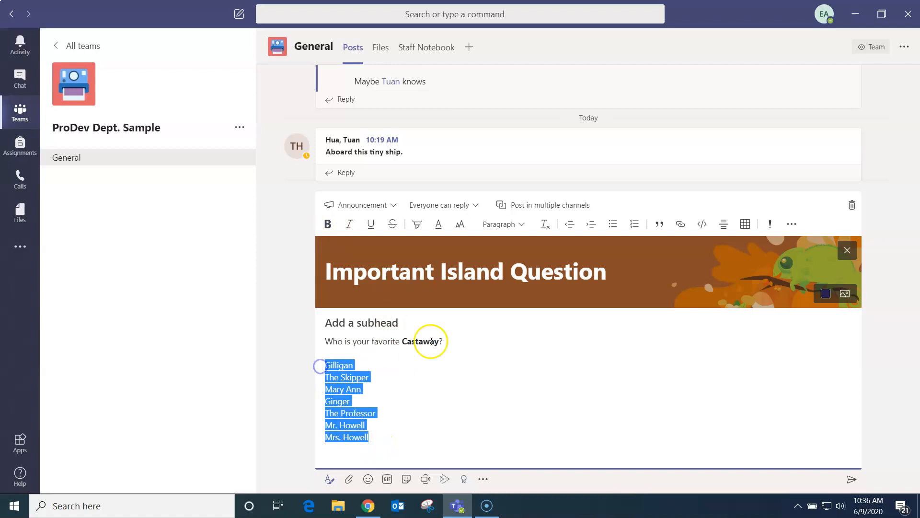
{"action": "left_click", "coordinate": [613, 224]}
{"action": "left_click", "coordinate": [440, 414]}
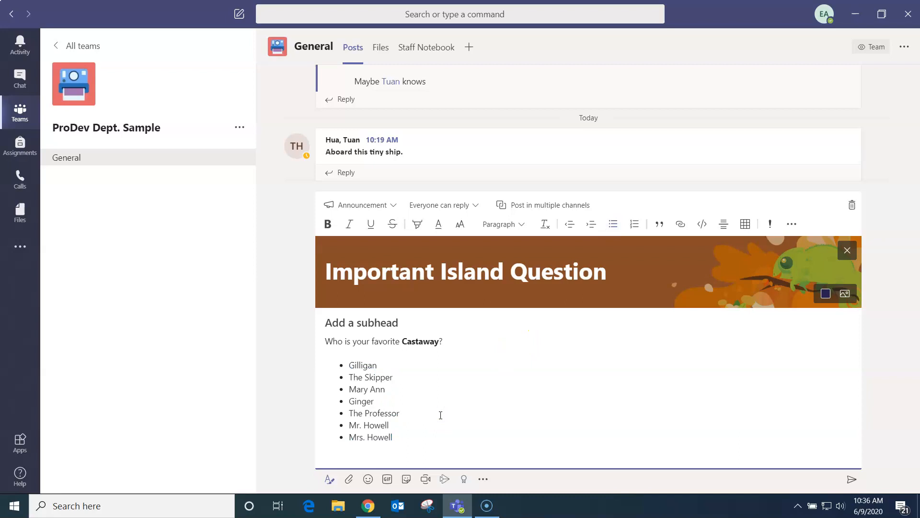
Step: Insert the sunglasses smiley emoji below the bulleted list and move to a new line beneath it
{"action": "left_click", "coordinate": [434, 422]}
{"action": "left_click", "coordinate": [402, 449]}
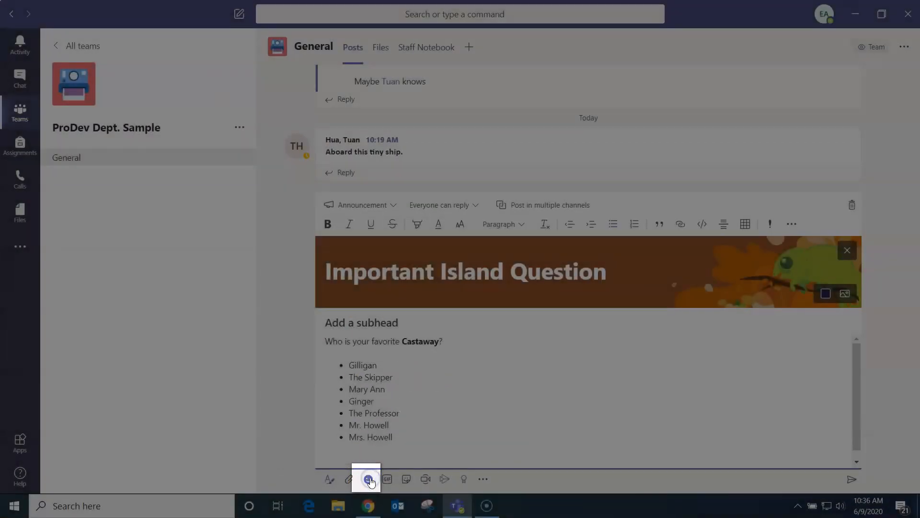
{"action": "left_click", "coordinate": [369, 479]}
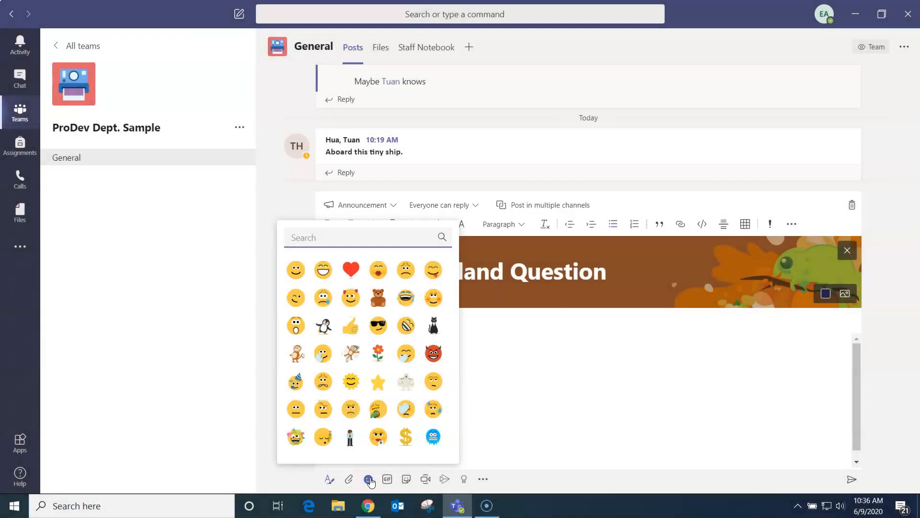
{"action": "left_click", "coordinate": [377, 326]}
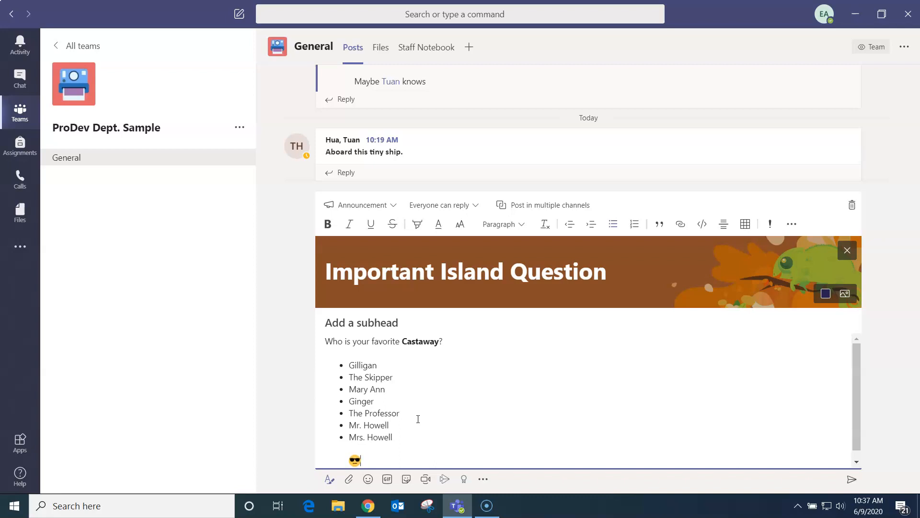
{"action": "scroll", "coordinate": [417, 418], "scroll_direction": "down", "scroll_amount": 1}
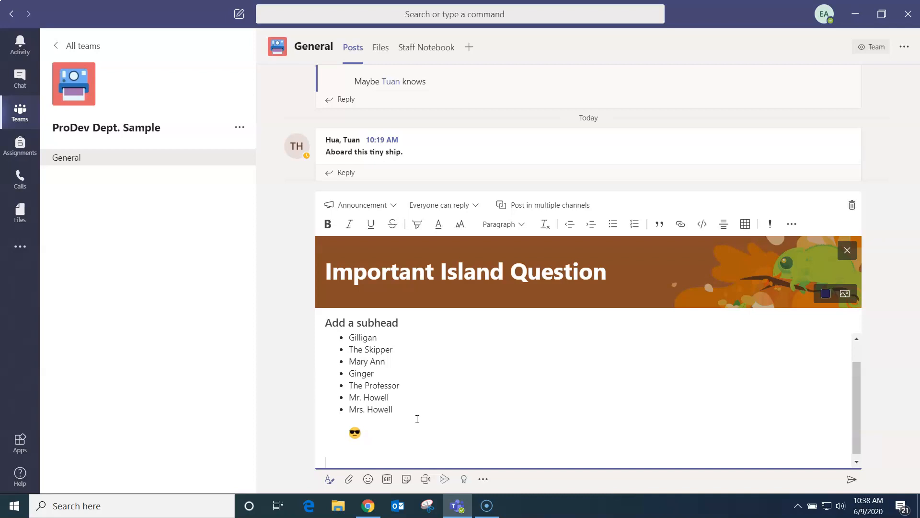
Step: Add the line "Here's the Wikipedia article for Gilligan's Island" at the end of the announcement body
{"action": "type", "text": "Here's the Wikipedia article for Gilligan's Island"}
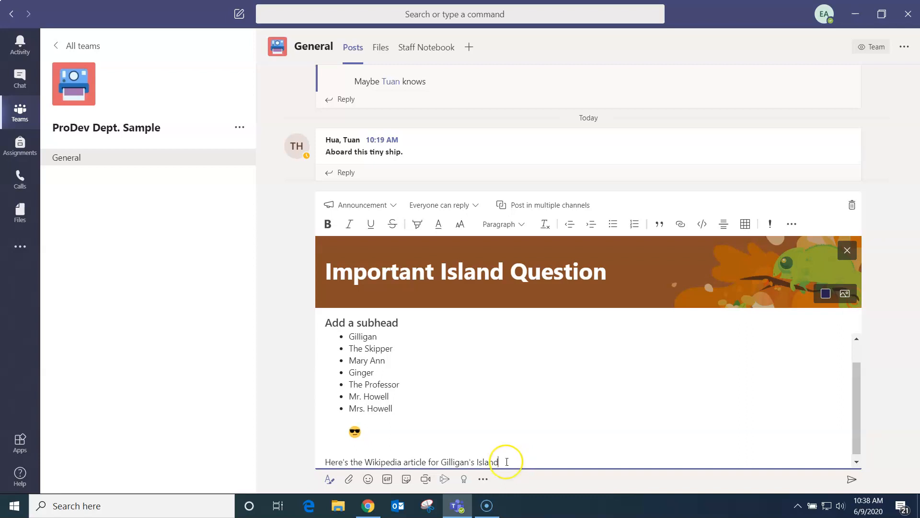
{"action": "left_click_drag", "start_coordinate": [501, 461], "coordinate": [327, 461]}
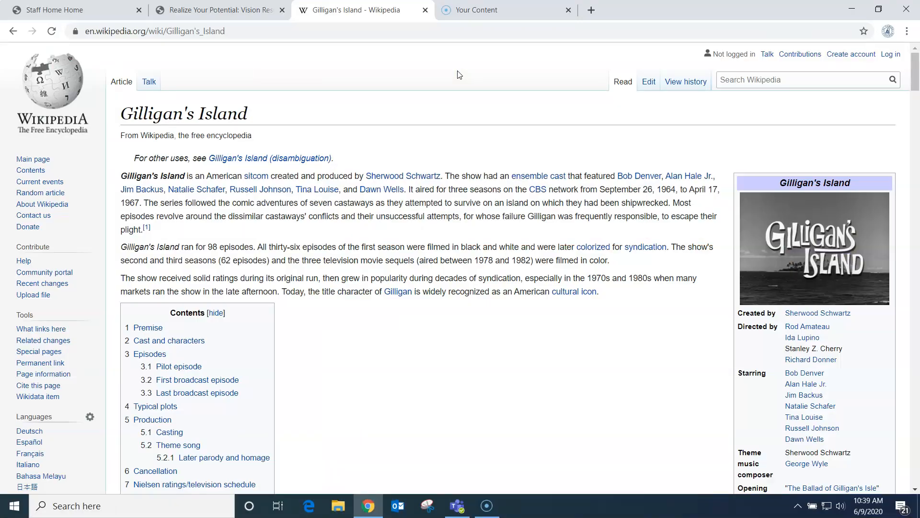
Step: Switch to Chrome and copy the web address of the Gilligan's Island Wikipedia article
{"action": "left_click", "coordinate": [456, 71]}
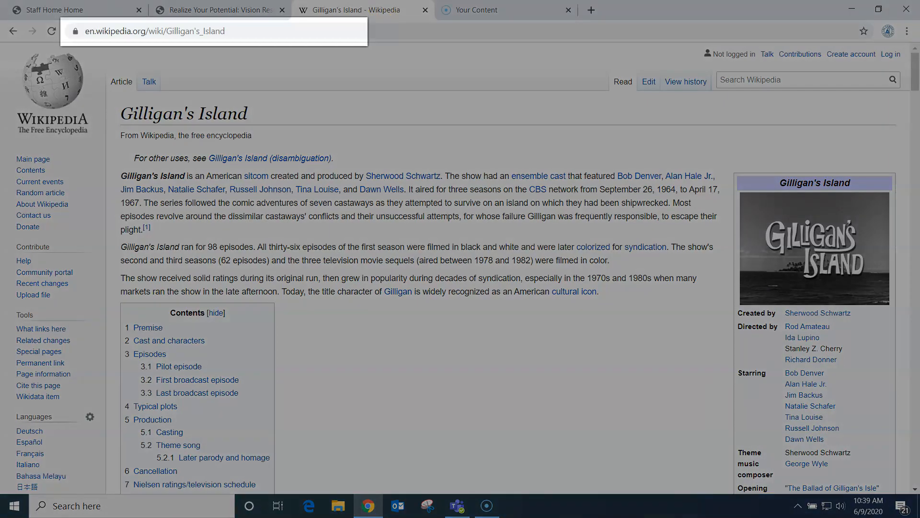
{"action": "left_click", "coordinate": [247, 28]}
{"action": "left_click", "coordinate": [227, 33]}
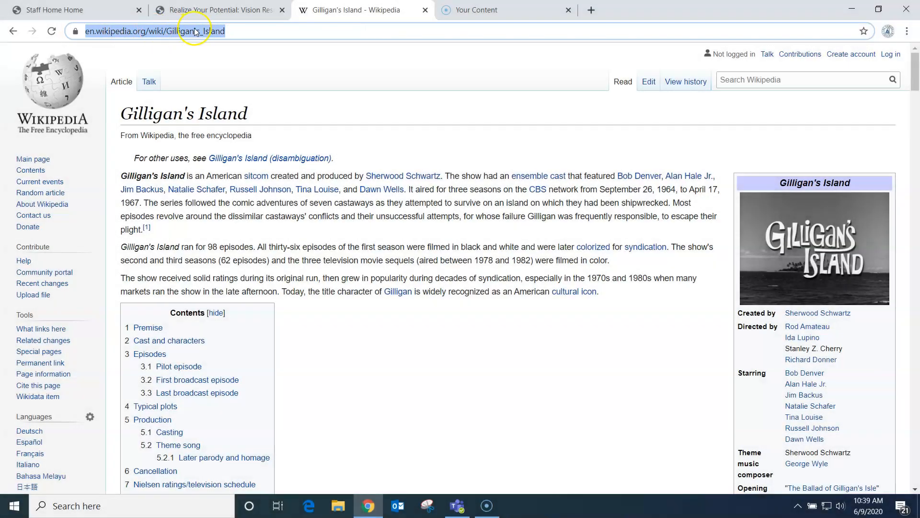
{"action": "right_click", "coordinate": [200, 30]}
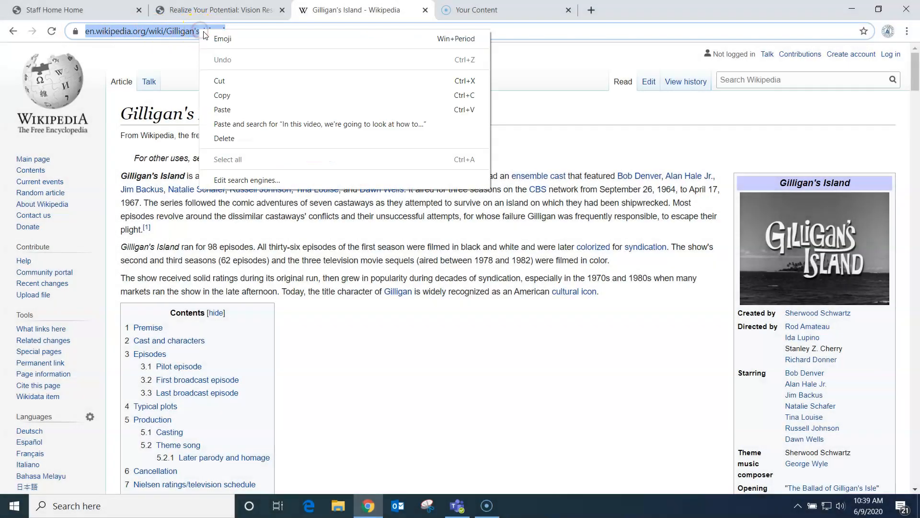
{"action": "left_click", "coordinate": [222, 95]}
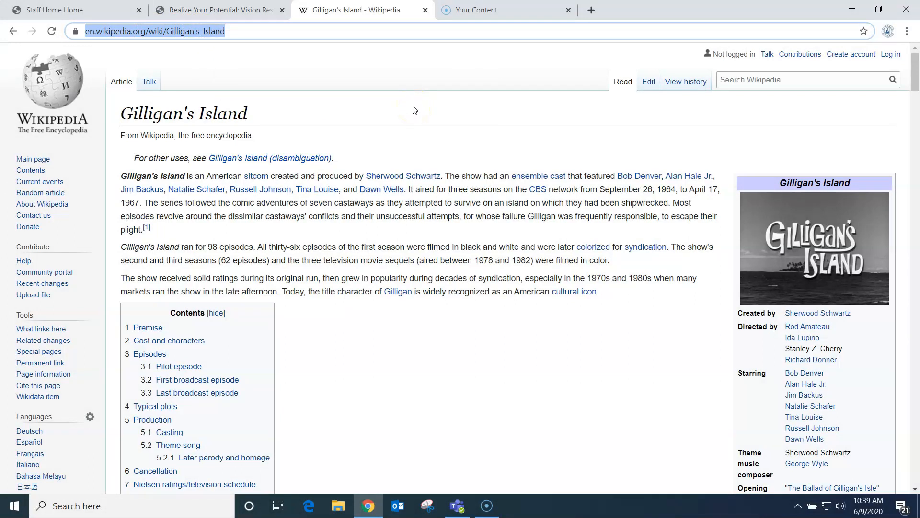
Step: Return to Teams and turn the line "Here's the Wikipedia article for Gilligan's Island" into a link to the copied address
{"action": "left_click", "coordinate": [459, 505]}
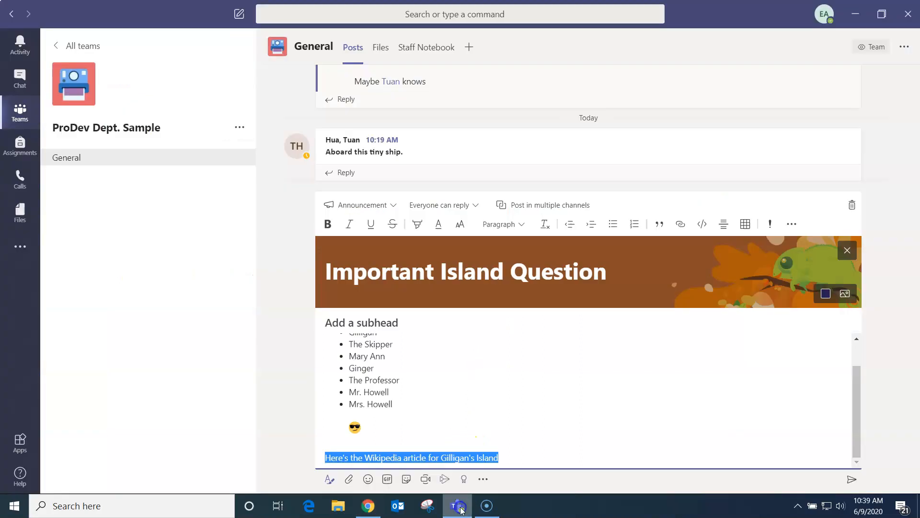
{"action": "left_click", "coordinate": [510, 449]}
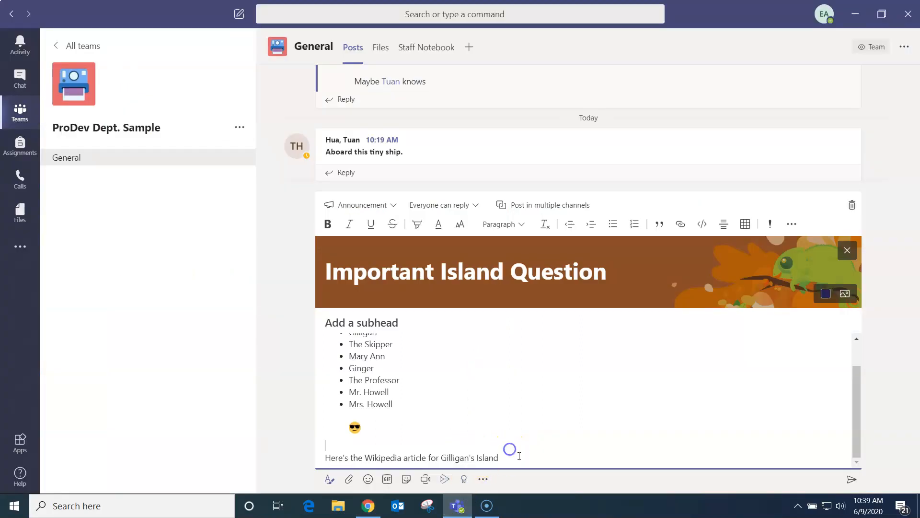
{"action": "left_click_drag", "start_coordinate": [522, 458], "coordinate": [324, 461]}
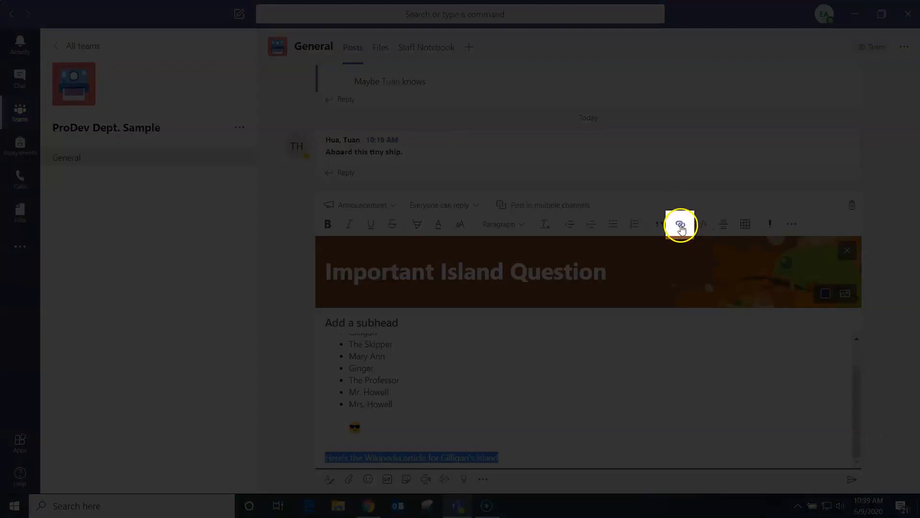
{"action": "left_click", "coordinate": [681, 225]}
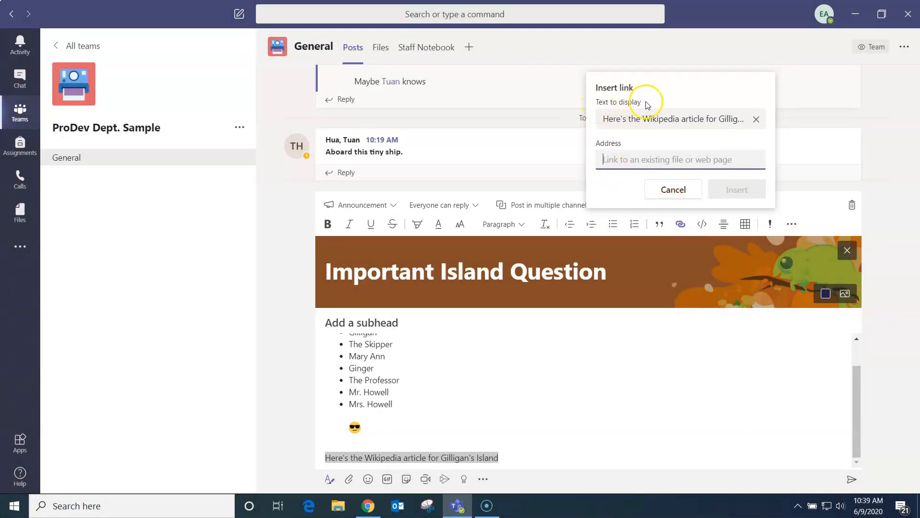
{"action": "right_click", "coordinate": [627, 160]}
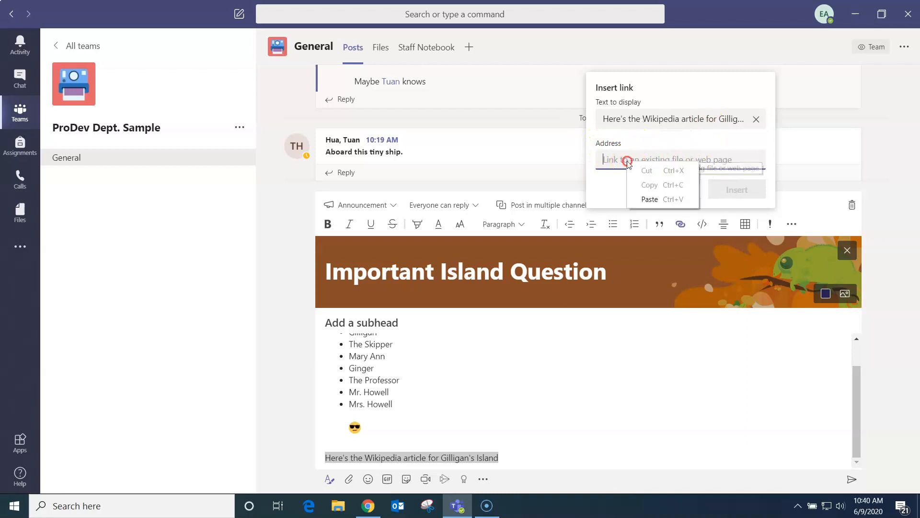
{"action": "left_click", "coordinate": [645, 198]}
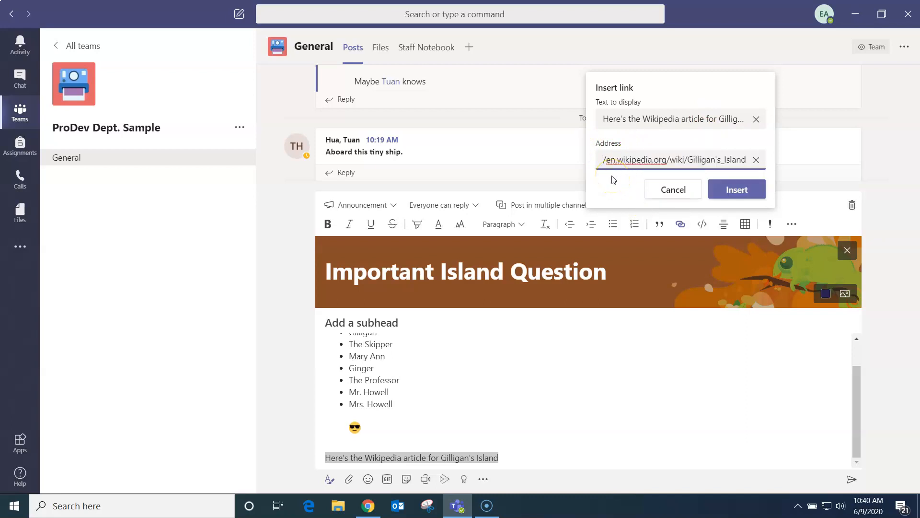
{"action": "left_click", "coordinate": [756, 181]}
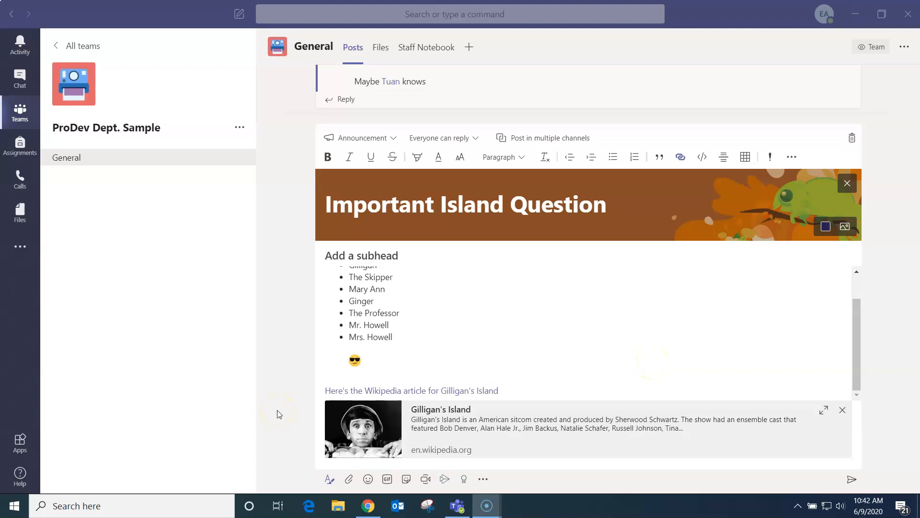
{"action": "left_click", "coordinate": [277, 408]}
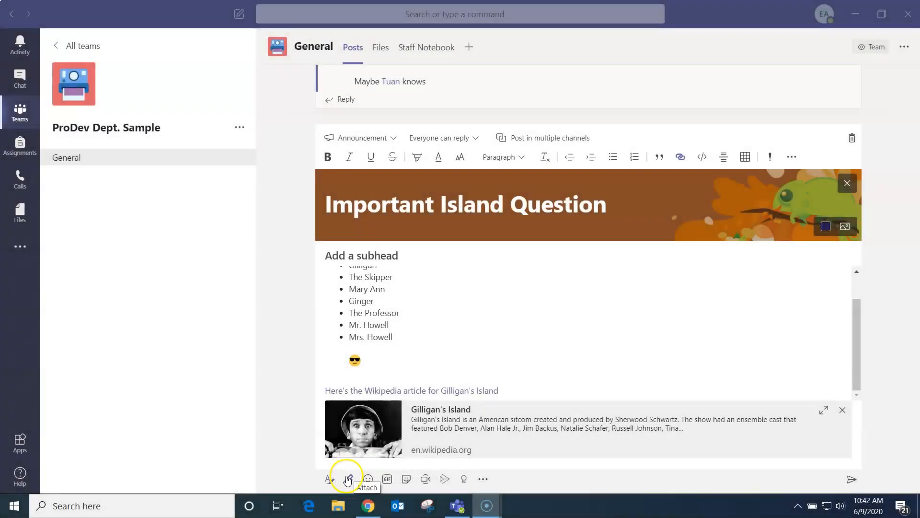
{"action": "left_click", "coordinate": [348, 480]}
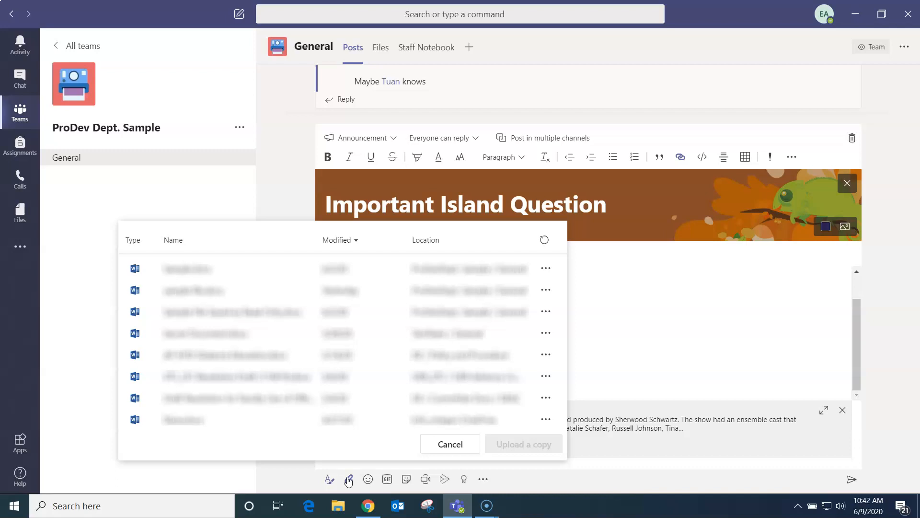
{"action": "left_click", "coordinate": [437, 446]}
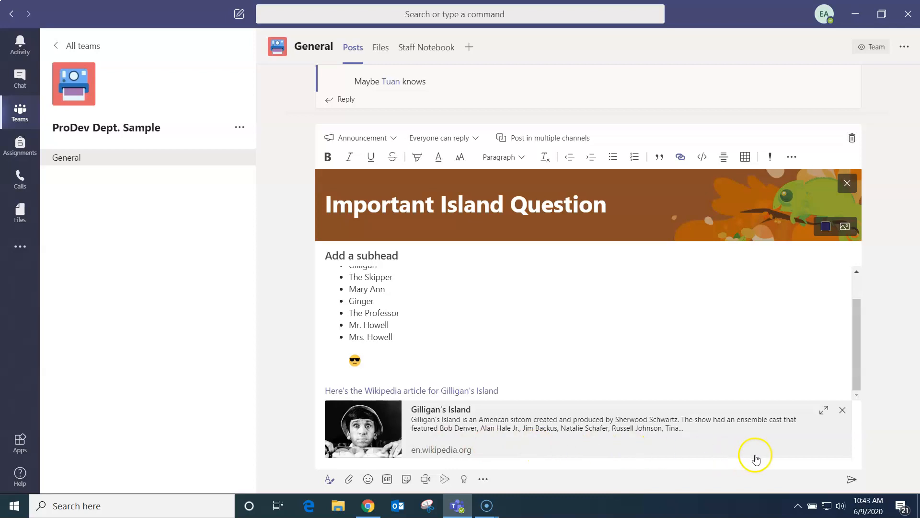
Step: Post the finished "Important Island Question" announcement to the General channel
{"action": "left_click", "coordinate": [851, 479]}
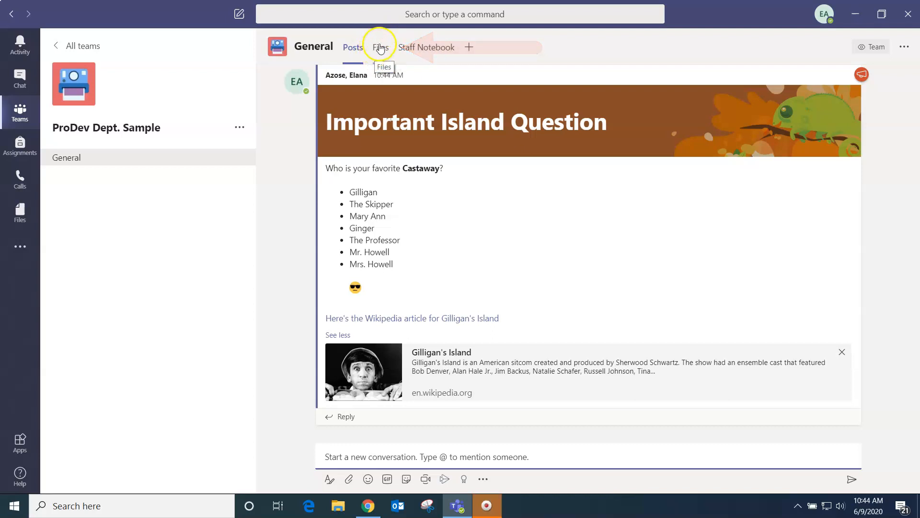
Step: Upload the Word file "Info - email addresses" from the Documents folder to the General channel's files
{"action": "left_click", "coordinate": [381, 49]}
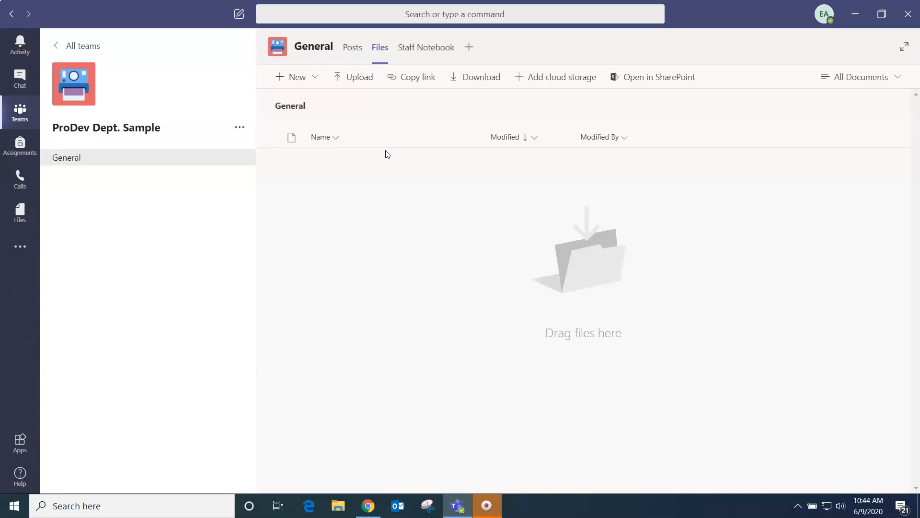
{"action": "left_click", "coordinate": [356, 77]}
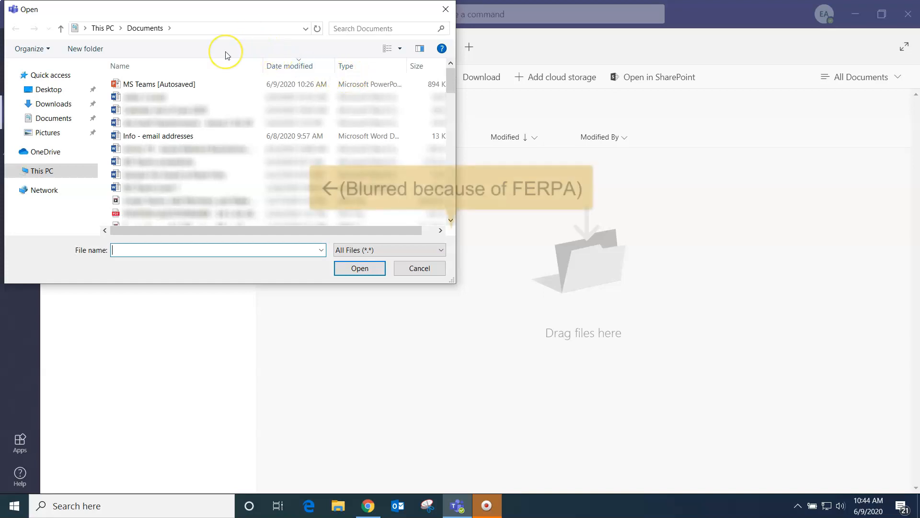
{"action": "left_click", "coordinate": [224, 55]}
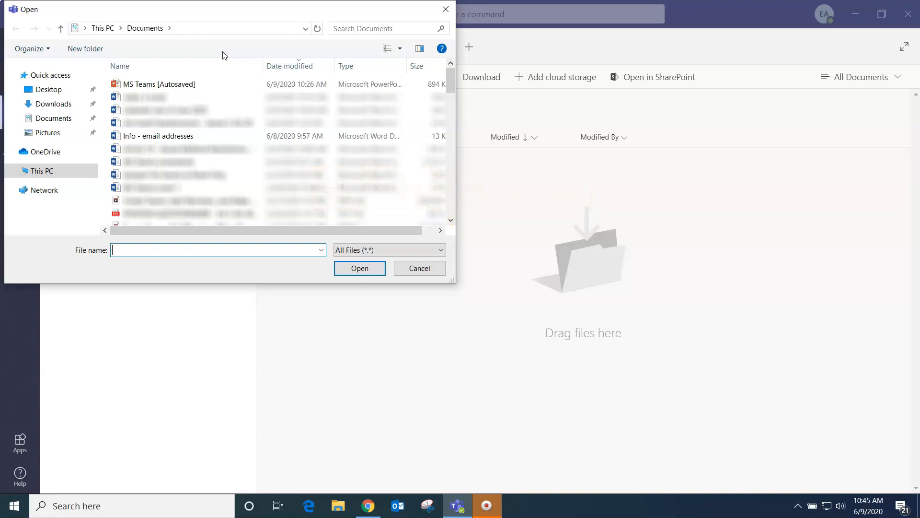
{"action": "left_click", "coordinate": [54, 118]}
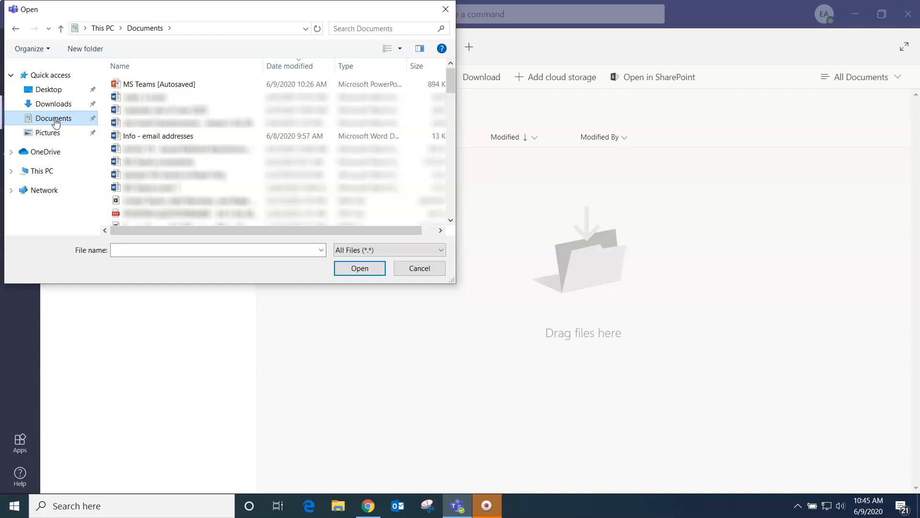
{"action": "left_click", "coordinate": [161, 137]}
{"action": "left_click", "coordinate": [354, 268]}
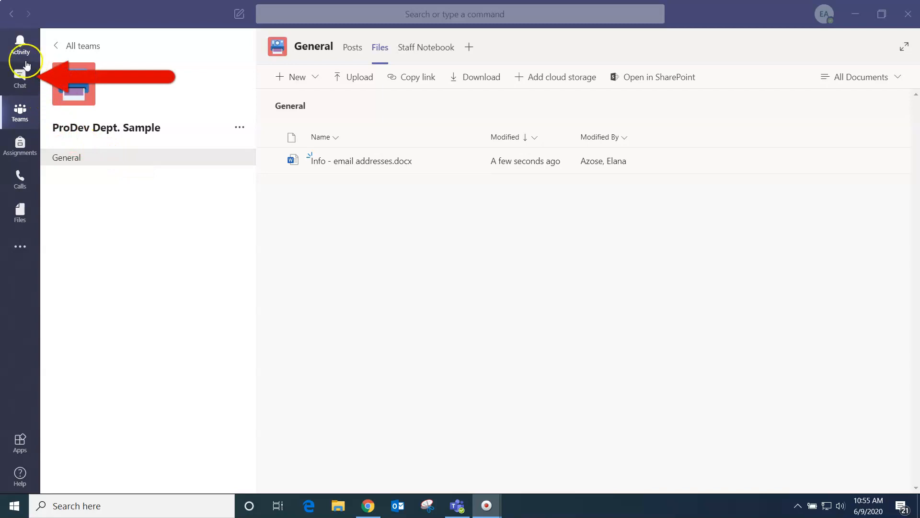
Step: Start a new private chat and add the colleague from the name suggestions as its recipient
{"action": "left_click", "coordinate": [19, 83]}
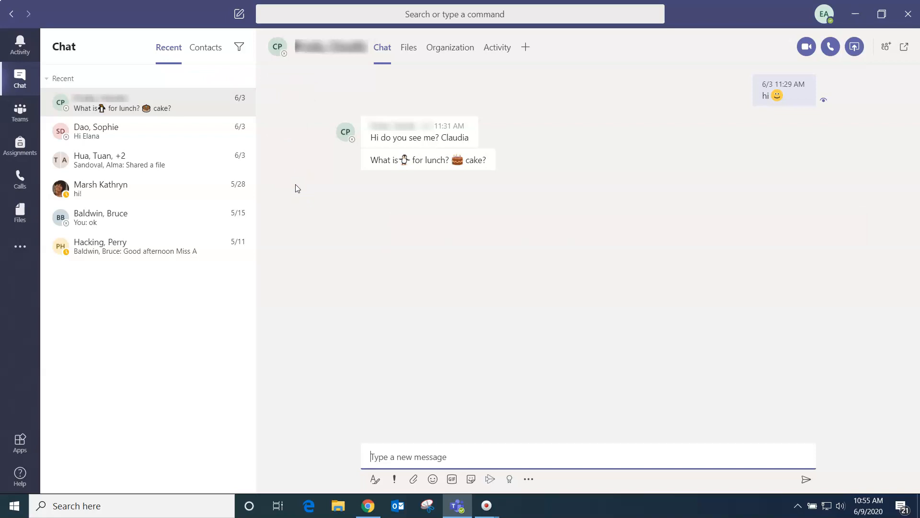
{"action": "left_click", "coordinate": [239, 16]}
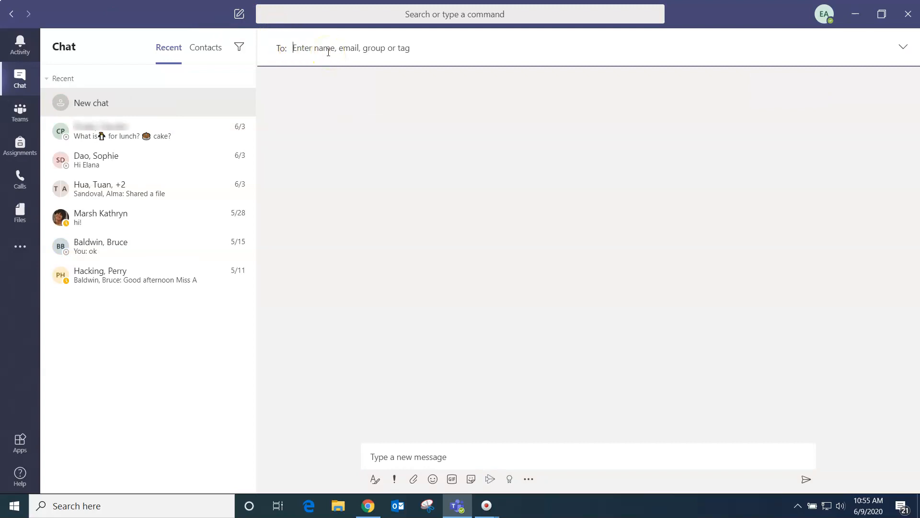
{"action": "type", "text": "stacey"}
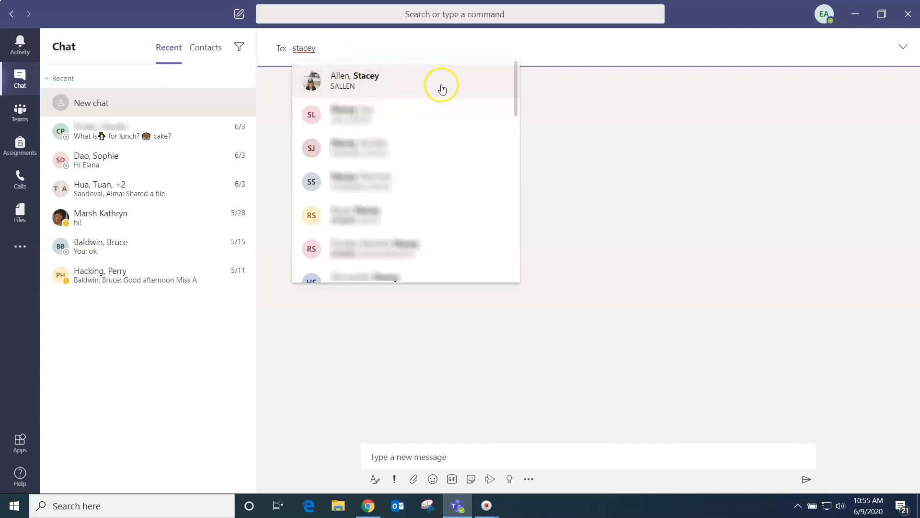
{"action": "left_click", "coordinate": [416, 86]}
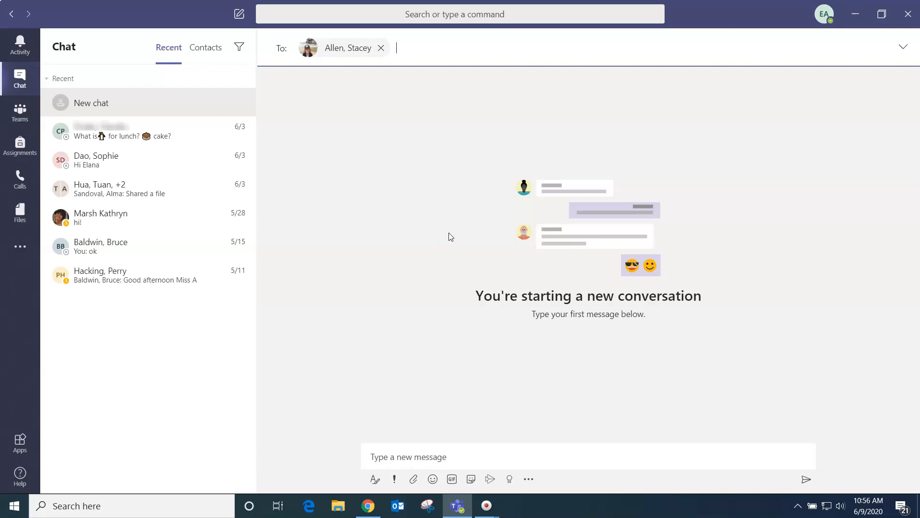
Step: Write "Hello" followed by a smiley as the first chat message and send it
{"action": "left_click", "coordinate": [456, 455]}
{"action": "type", "text": "Hello ;"}
{"action": "key", "text": "BackSpace"}
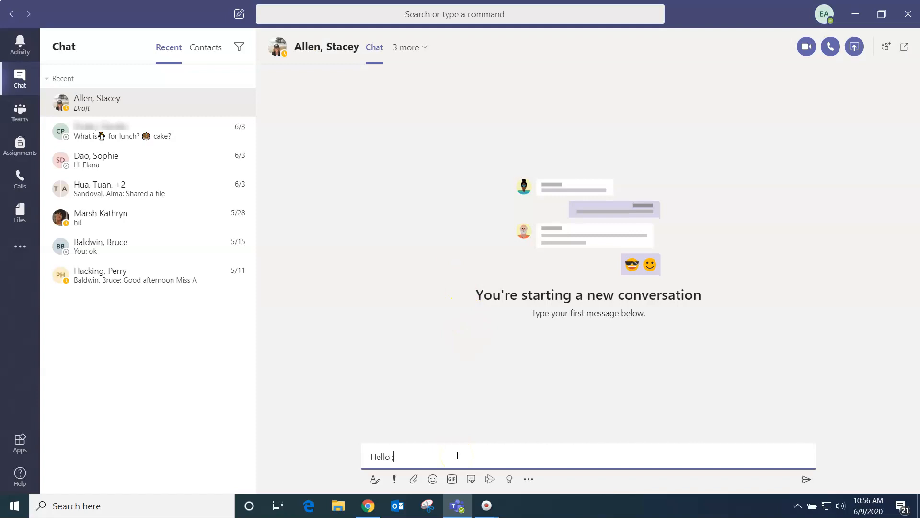
{"action": "type", "text": ":)"}
{"action": "left_click", "coordinate": [464, 457]}
{"action": "left_click", "coordinate": [807, 480]}
{"action": "left_click", "coordinate": [808, 480]}
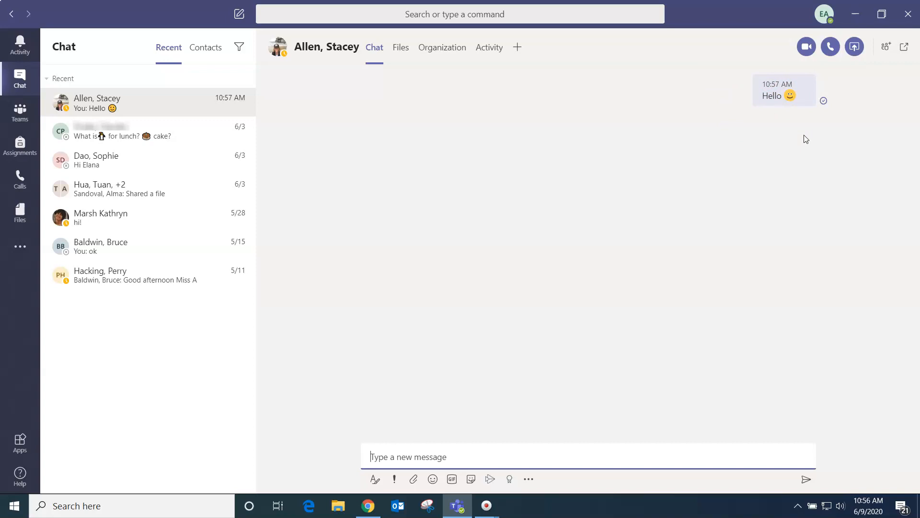
Step: Open the recent group chat containing a shared file and examine its message formatting options and shared files list
{"action": "left_click", "coordinate": [771, 125]}
{"action": "left_click", "coordinate": [95, 188]}
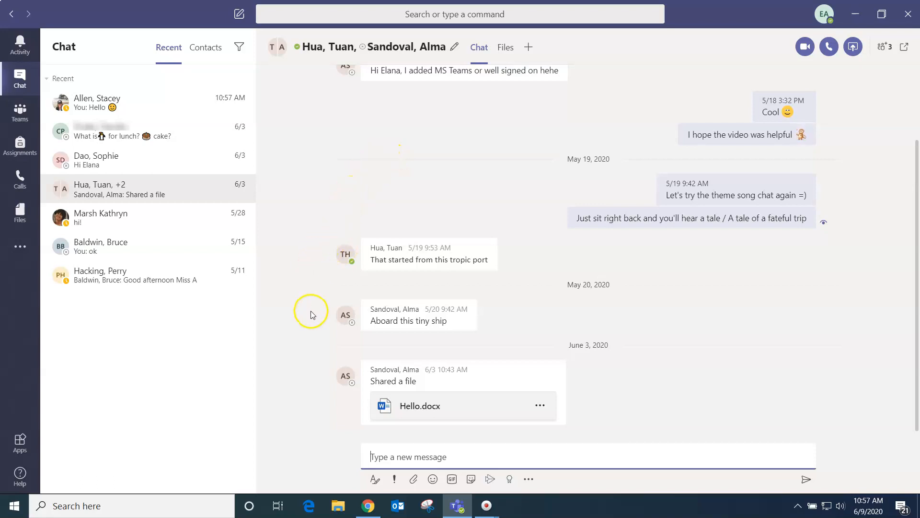
{"action": "left_click", "coordinate": [374, 479]}
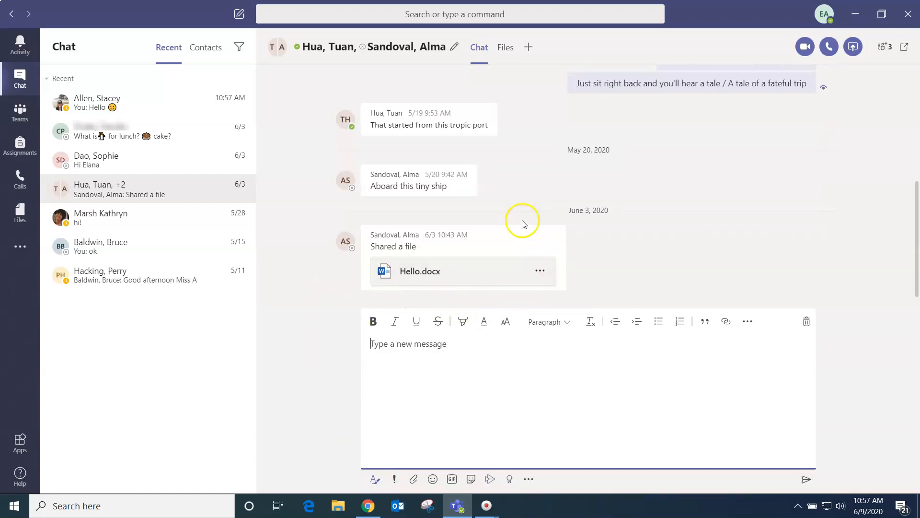
{"action": "left_click", "coordinate": [505, 47]}
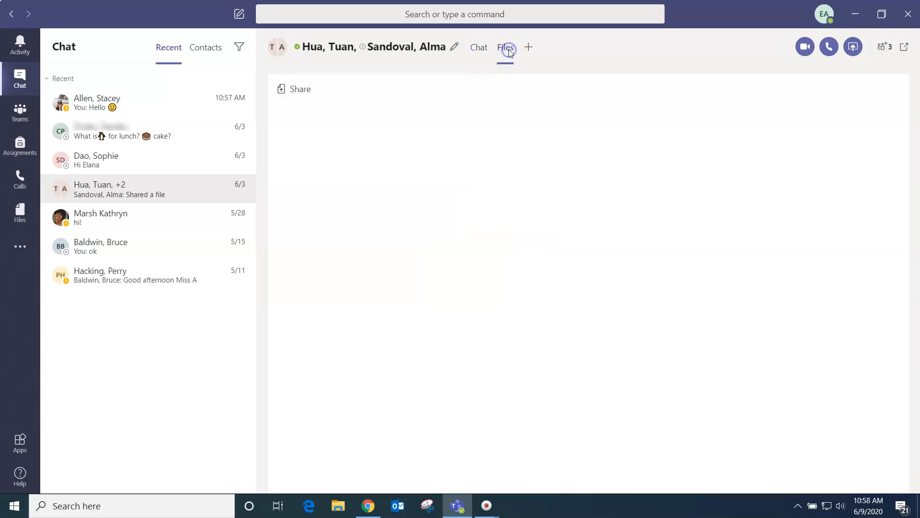
{"action": "left_click", "coordinate": [498, 137]}
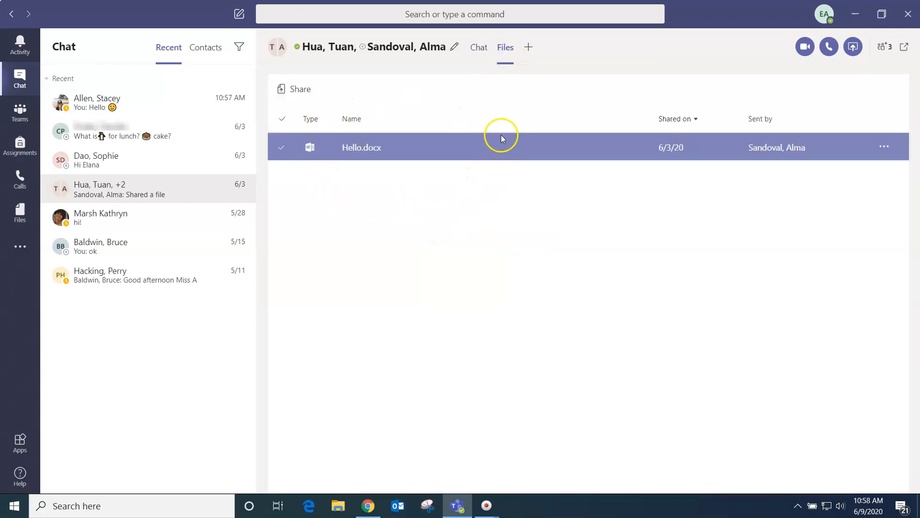